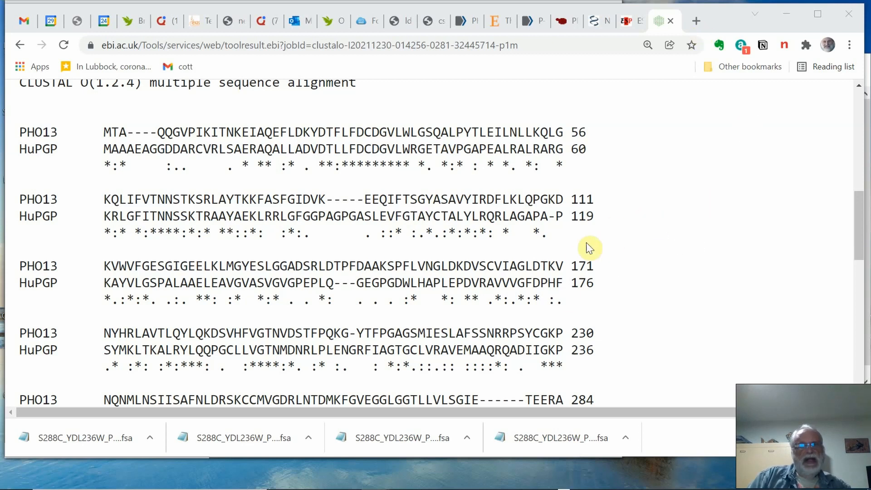
- Examine the Clustal Omega alignment of PHO13 and HuPGP from the first block to the last
{"action": "scroll", "coordinate": [533, 216], "scroll_direction": "up", "scroll_amount": 3}
{"action": "scroll", "coordinate": [532, 213], "scroll_direction": "down", "scroll_amount": 2}
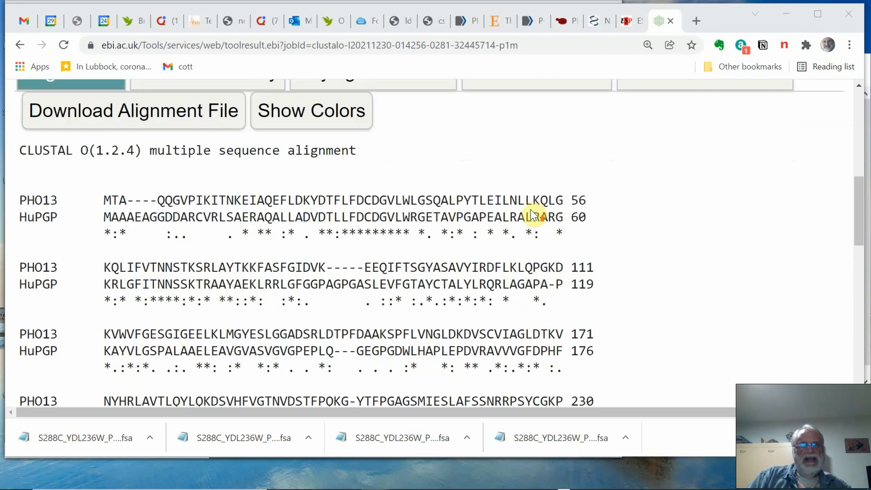
{"action": "scroll", "coordinate": [531, 212], "scroll_direction": "up", "scroll_amount": 3}
{"action": "scroll", "coordinate": [531, 212], "scroll_direction": "down", "scroll_amount": 5}
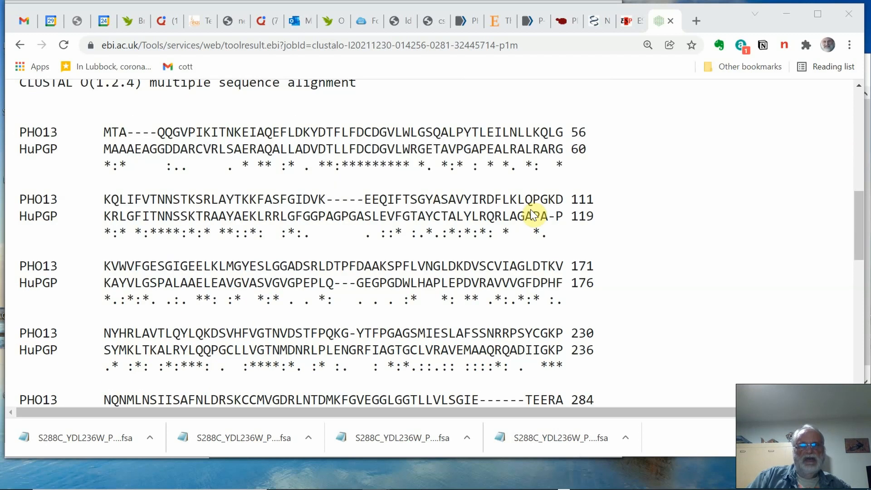
{"action": "scroll", "coordinate": [530, 210], "scroll_direction": "down", "scroll_amount": 1}
{"action": "scroll", "coordinate": [499, 211], "scroll_direction": "up", "scroll_amount": 1}
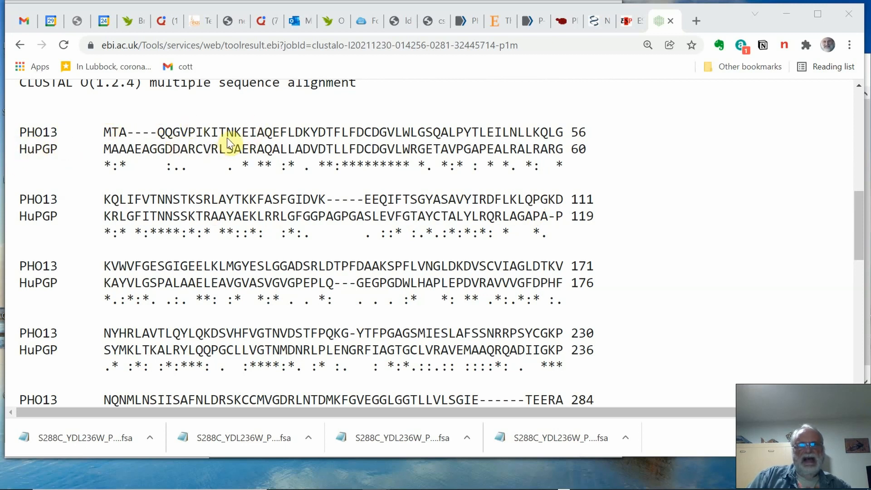
{"action": "scroll", "coordinate": [527, 219], "scroll_direction": "down", "scroll_amount": 3}
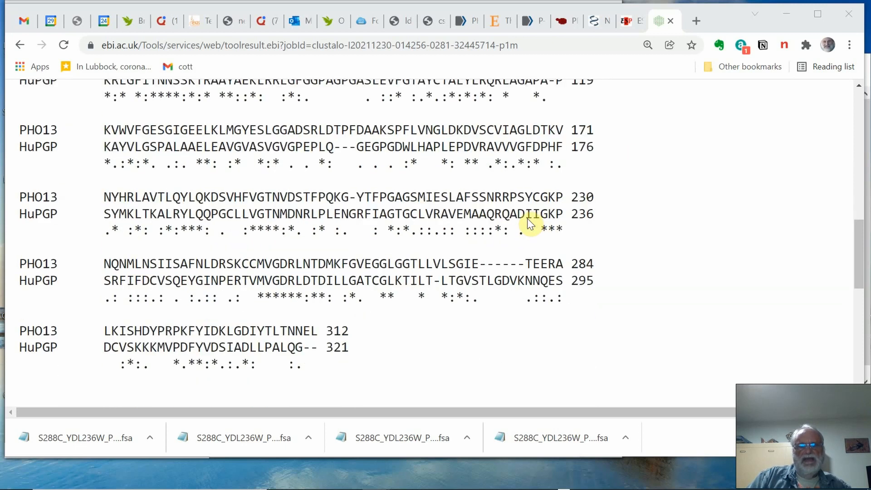
{"action": "scroll", "coordinate": [527, 219], "scroll_direction": "up", "scroll_amount": 5}
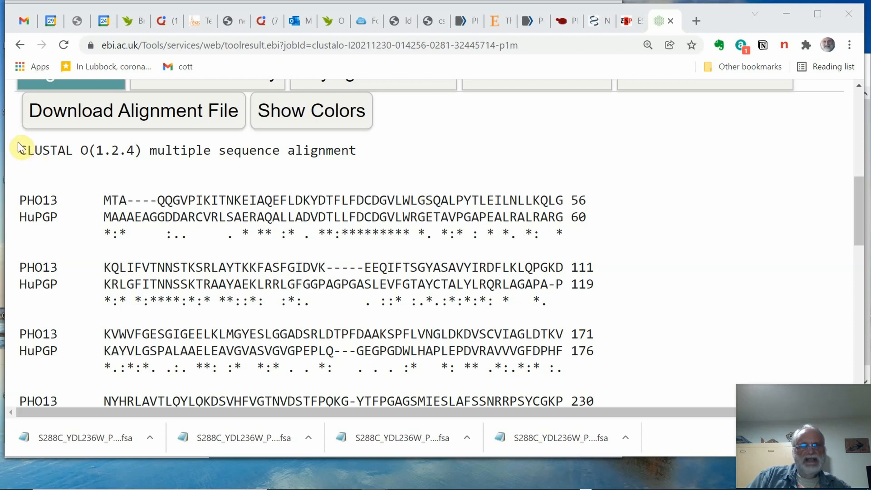
- Select the whole alignment text, view its saved copy "Alignment of pho13 and HuPGP" in Notepad, and close that file
{"action": "left_click_drag", "start_coordinate": [17, 146], "coordinate": [438, 210]}
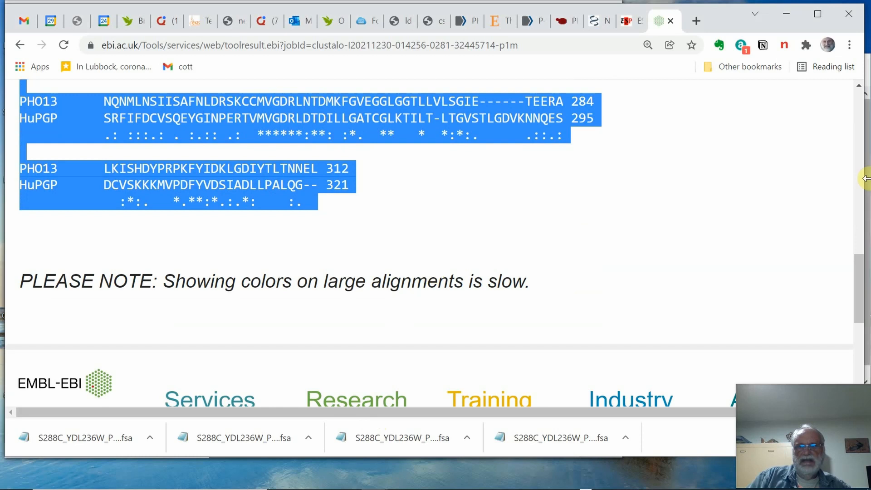
{"action": "left_click", "coordinate": [868, 149]}
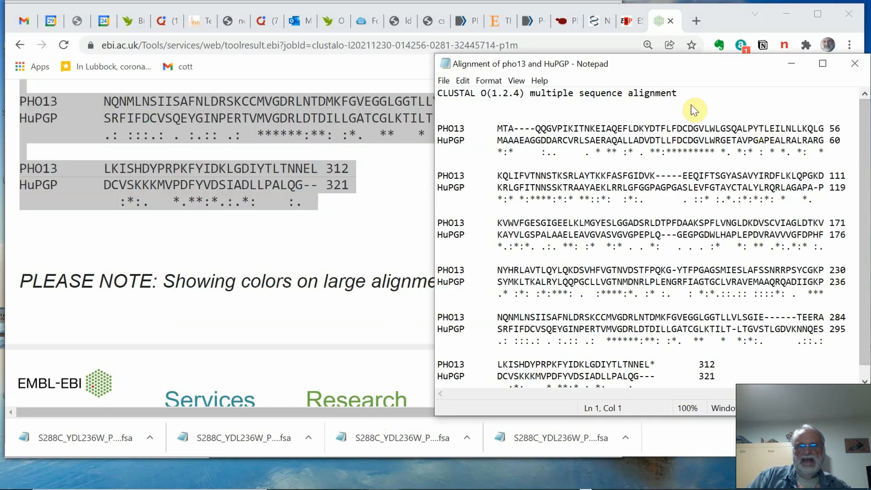
{"action": "left_click_drag", "start_coordinate": [719, 68], "coordinate": [512, 56]}
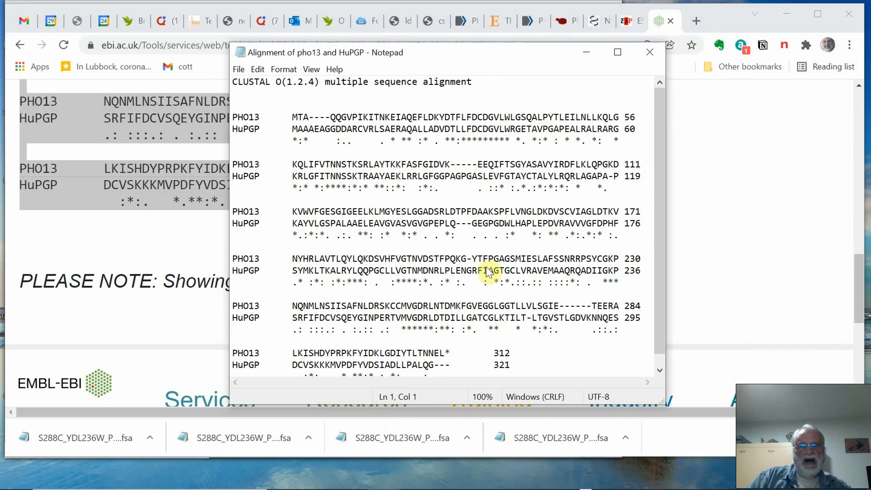
{"action": "scroll", "coordinate": [484, 268], "scroll_direction": "down", "scroll_amount": 1}
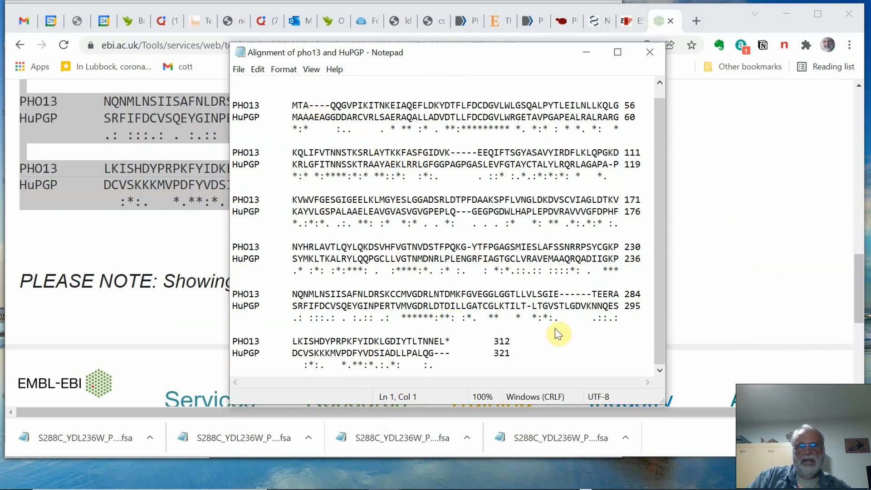
{"action": "left_click", "coordinate": [435, 53]}
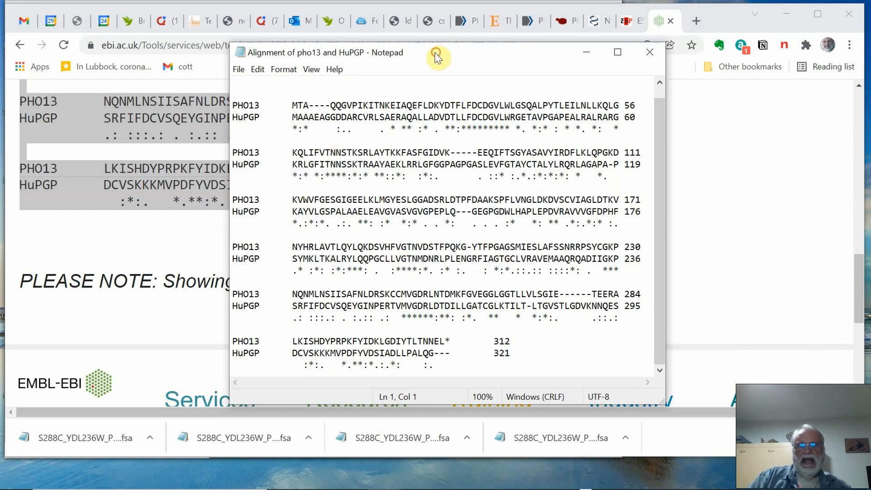
{"action": "left_click_drag", "start_coordinate": [434, 53], "coordinate": [417, 60]}
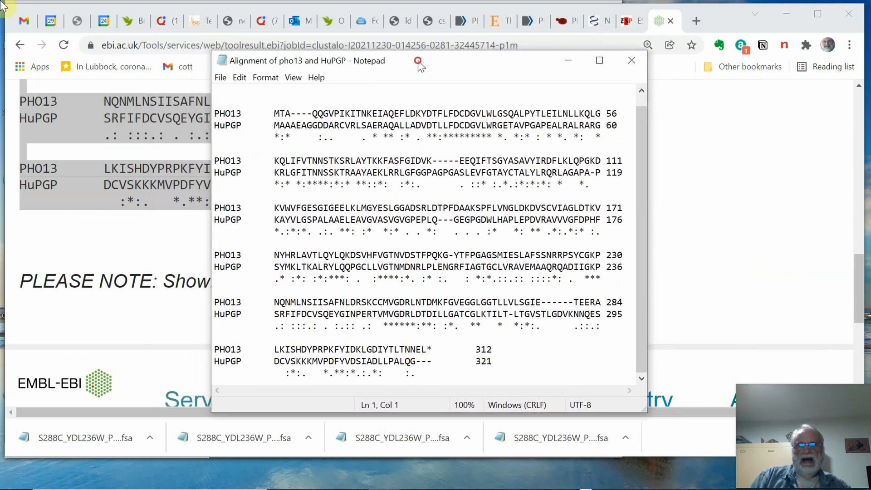
{"action": "left_click", "coordinate": [629, 62]}
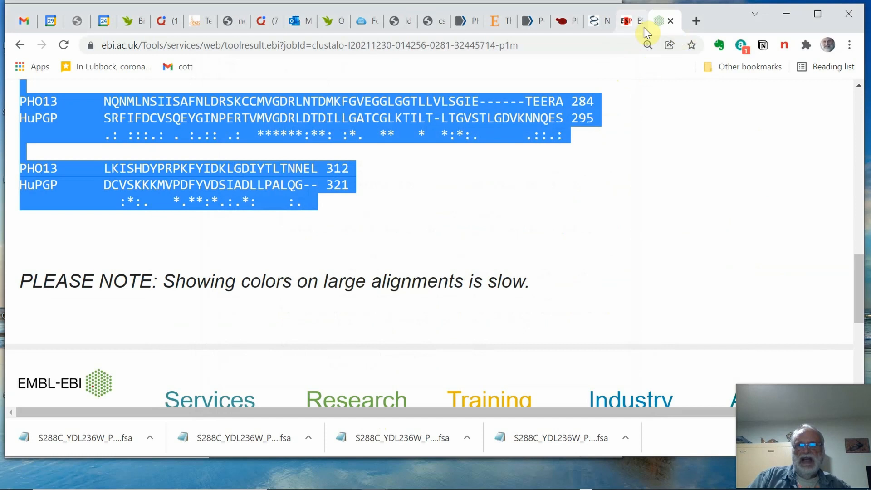
- Switch to the ESPript 3.0 page and look through the sections of its submission form
{"action": "left_click", "coordinate": [627, 21]}
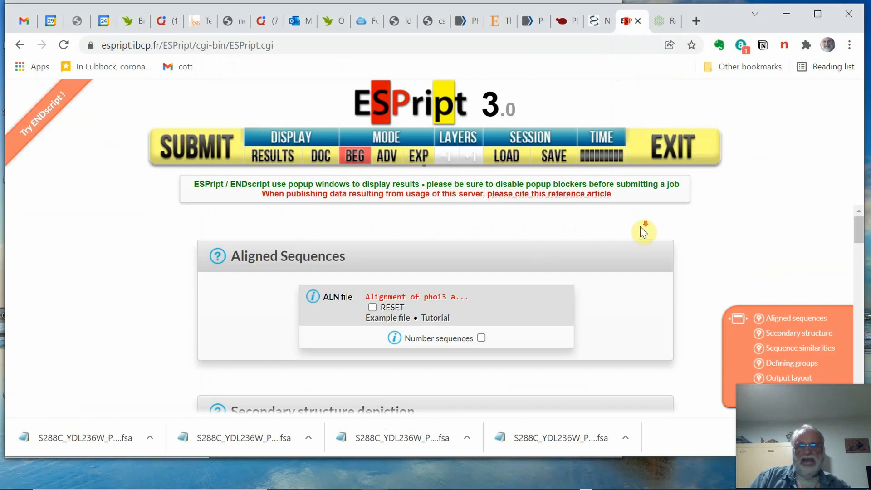
{"action": "scroll", "coordinate": [643, 230], "scroll_direction": "down", "scroll_amount": 3}
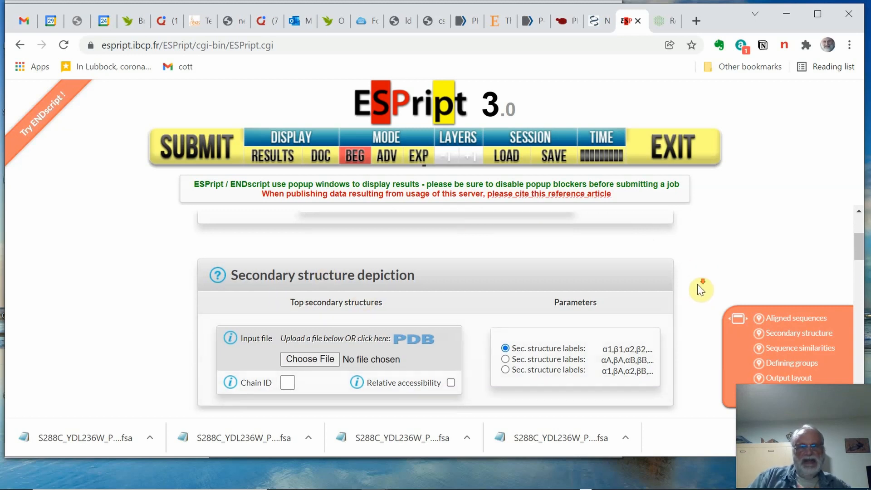
{"action": "scroll", "coordinate": [698, 287], "scroll_direction": "down", "scroll_amount": 5}
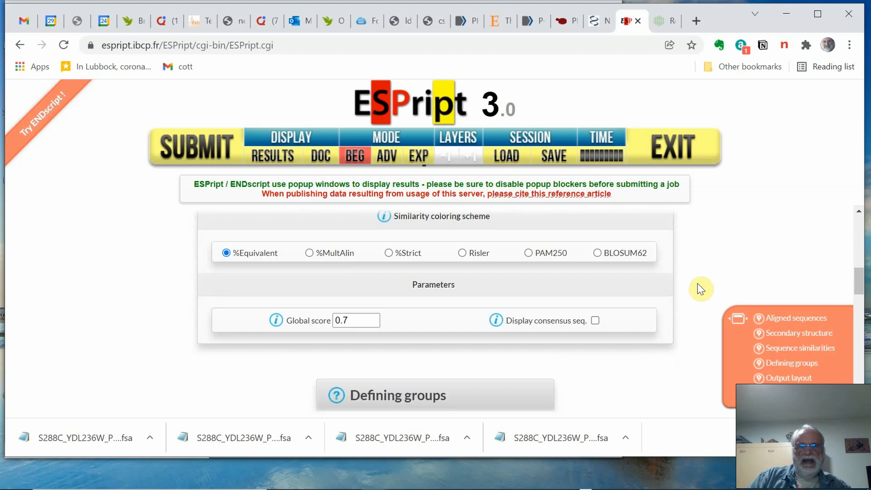
{"action": "scroll", "coordinate": [698, 283], "scroll_direction": "down", "scroll_amount": 3}
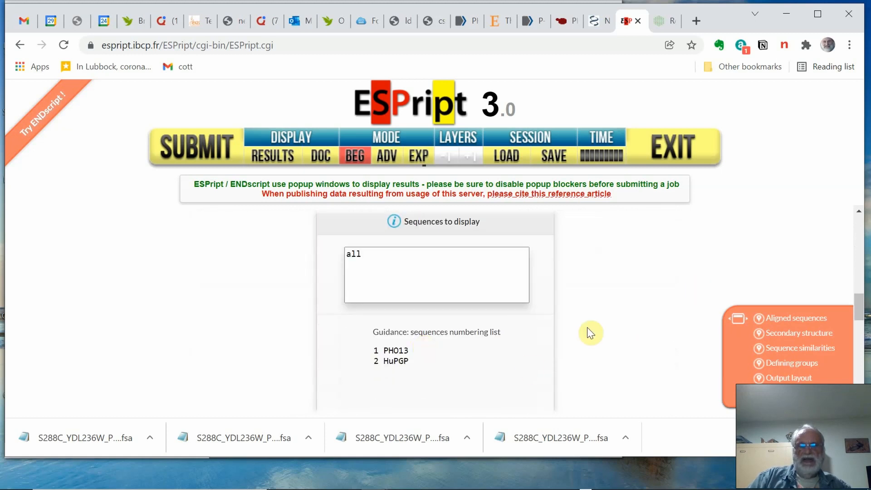
{"action": "scroll", "coordinate": [635, 316], "scroll_direction": "down", "scroll_amount": 7}
{"action": "scroll", "coordinate": [636, 314], "scroll_direction": "up", "scroll_amount": 7}
{"action": "scroll", "coordinate": [636, 314], "scroll_direction": "up", "scroll_amount": 10}
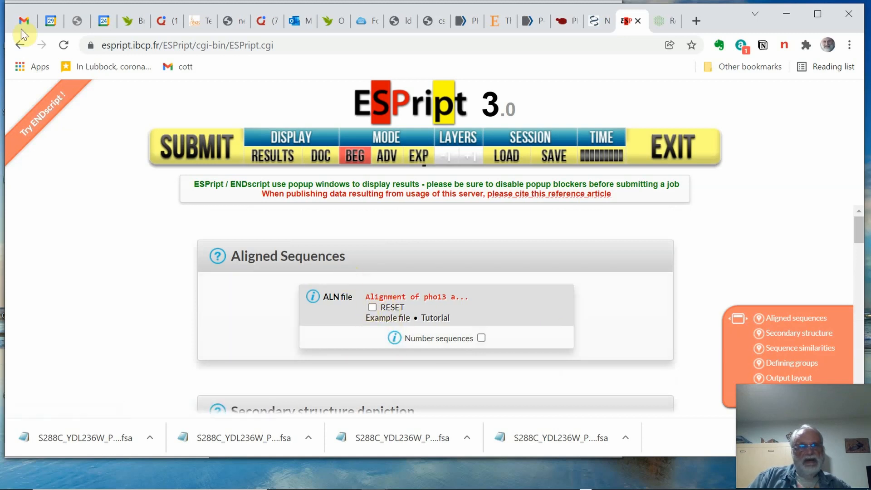
- Reload the ESPript form and choose "Alignment of pho13 and HuPGP" as the ALN file
{"action": "left_click", "coordinate": [63, 45]}
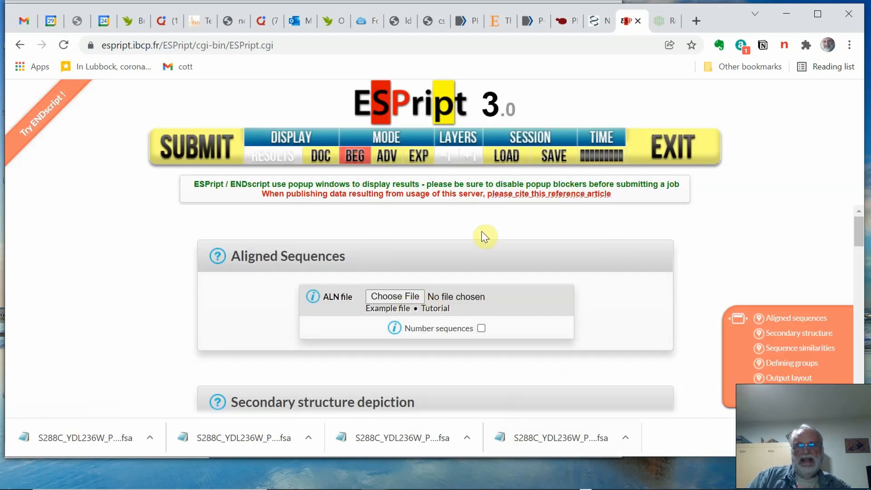
{"action": "left_click", "coordinate": [402, 298]}
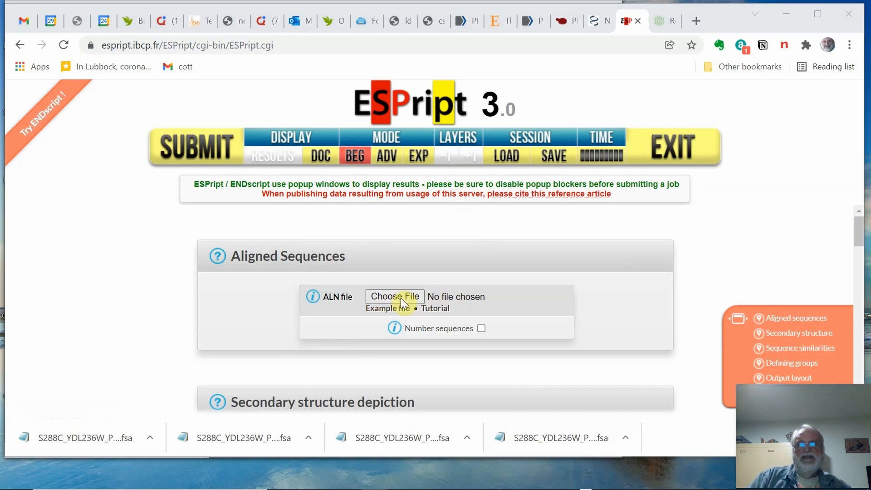
{"action": "left_click", "coordinate": [188, 105]}
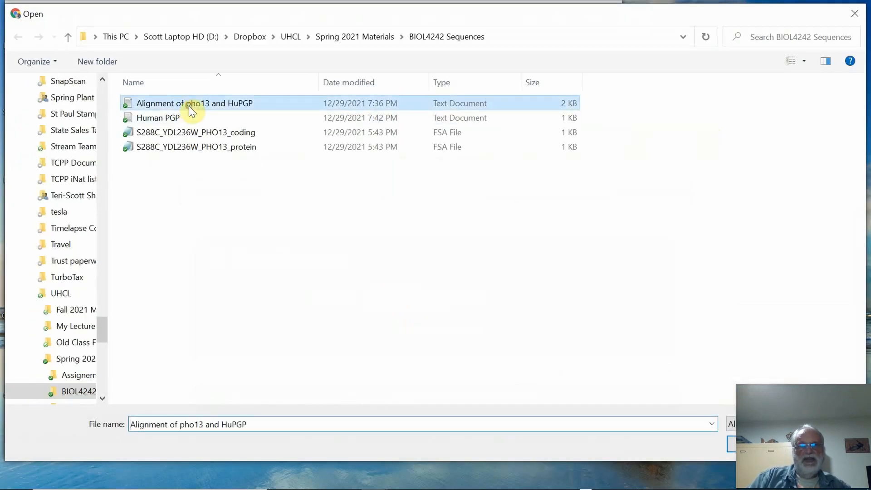
{"action": "left_click", "coordinate": [751, 447]}
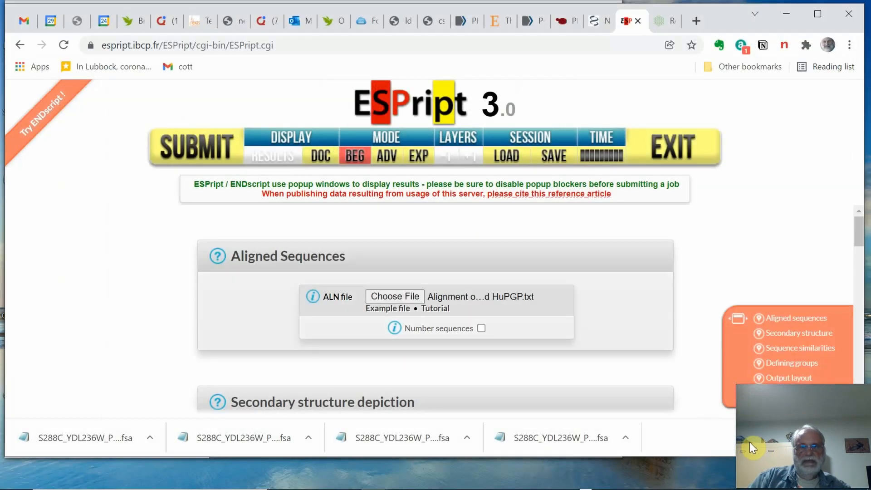
- Review the secondary structure, sequence similarities and group definition settings of the ESPript form
{"action": "scroll", "coordinate": [631, 326], "scroll_direction": "down", "scroll_amount": 3}
{"action": "scroll", "coordinate": [632, 325], "scroll_direction": "up", "scroll_amount": 3}
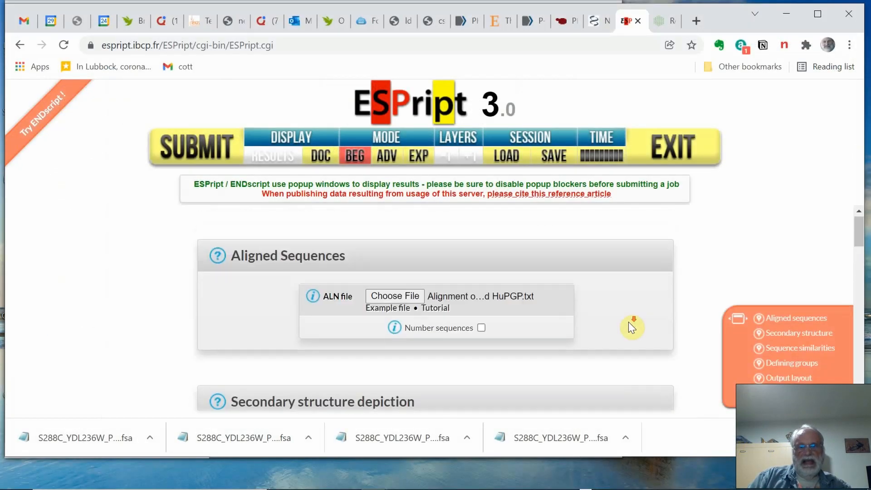
{"action": "scroll", "coordinate": [631, 325], "scroll_direction": "down", "scroll_amount": 3}
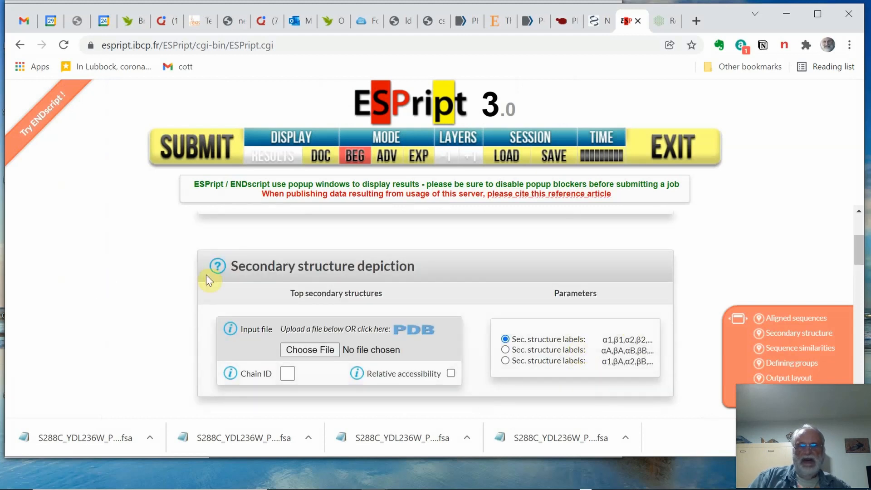
{"action": "scroll", "coordinate": [479, 339], "scroll_direction": "down", "scroll_amount": 1}
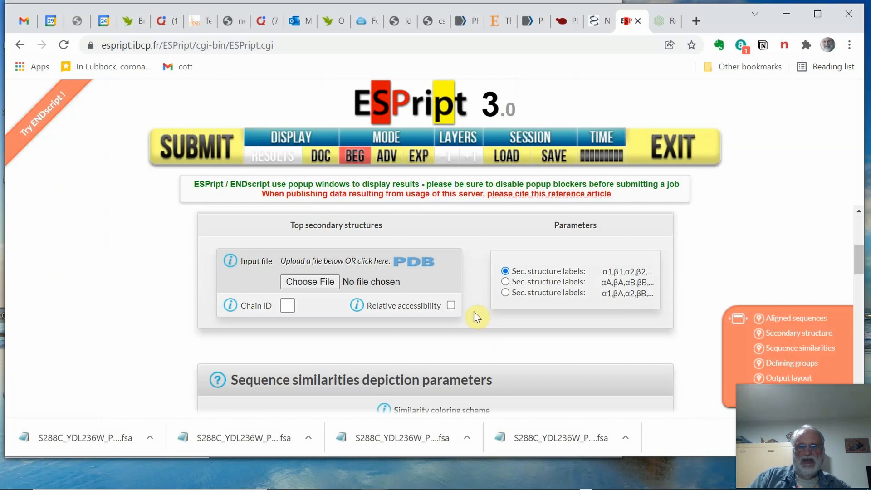
{"action": "scroll", "coordinate": [475, 310], "scroll_direction": "down", "scroll_amount": 2}
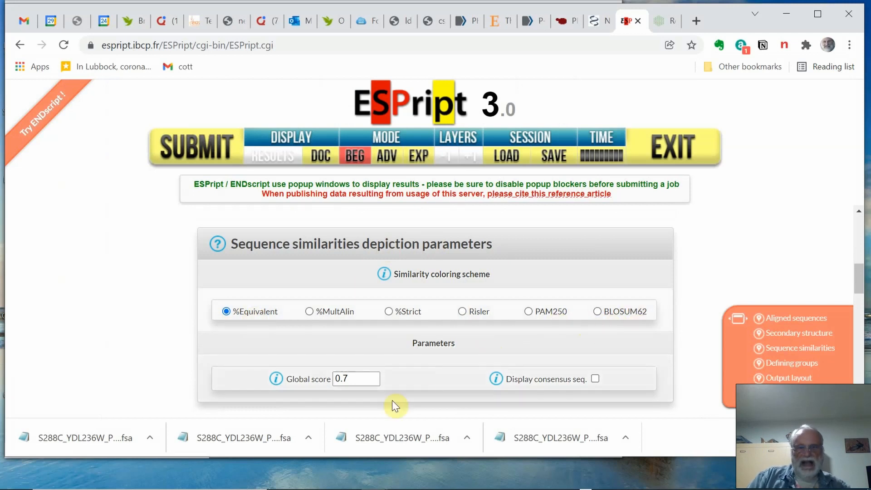
{"action": "scroll", "coordinate": [456, 369], "scroll_direction": "down", "scroll_amount": 2}
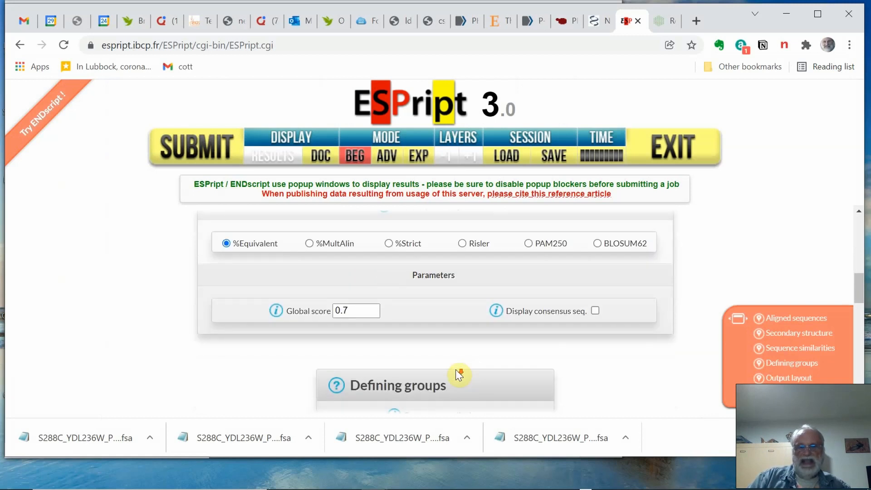
{"action": "scroll", "coordinate": [456, 369], "scroll_direction": "down", "scroll_amount": 3}
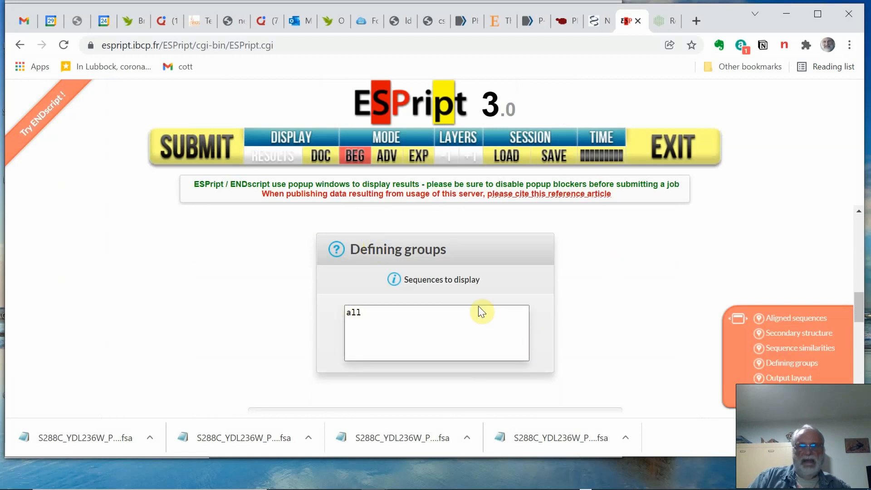
- Set the alignment output layout to the B&W color scheme, Landscape orientation and US letter paper size
{"action": "scroll", "coordinate": [492, 318], "scroll_direction": "down", "scroll_amount": 2}
{"action": "scroll", "coordinate": [493, 317], "scroll_direction": "down", "scroll_amount": 3}
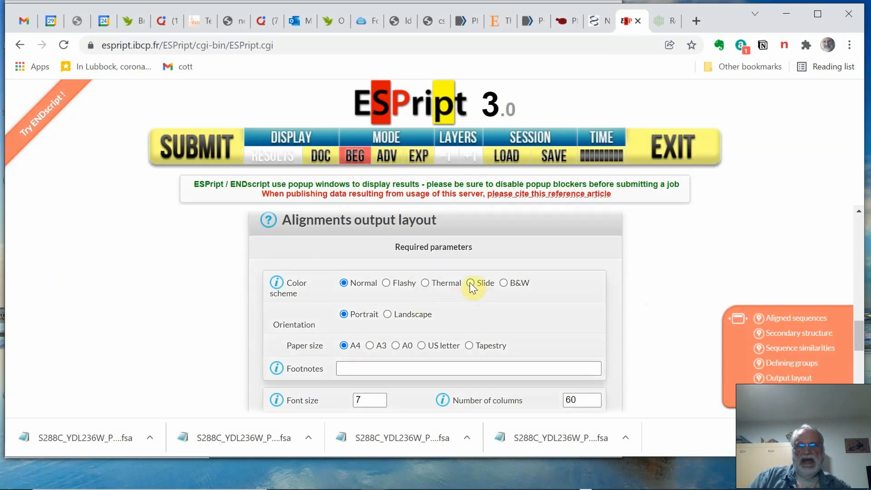
{"action": "left_click", "coordinate": [504, 283]}
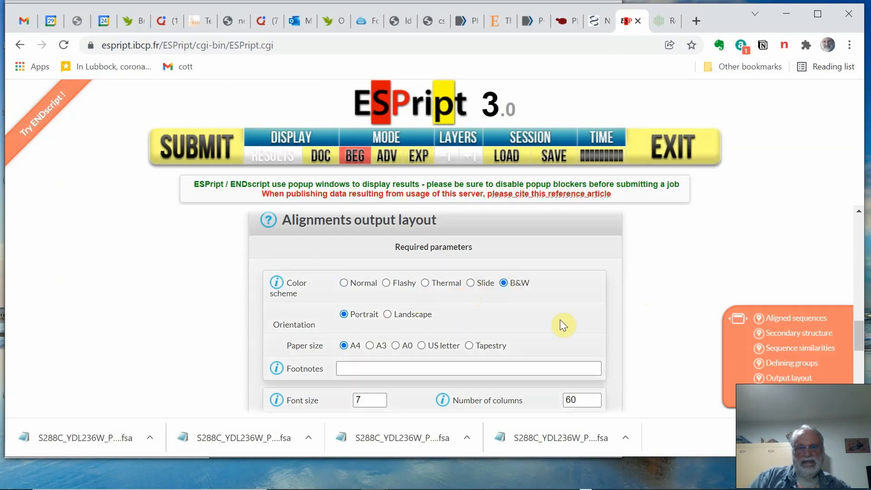
{"action": "left_click", "coordinate": [388, 315]}
{"action": "scroll", "coordinate": [546, 323], "scroll_direction": "down", "scroll_amount": 2}
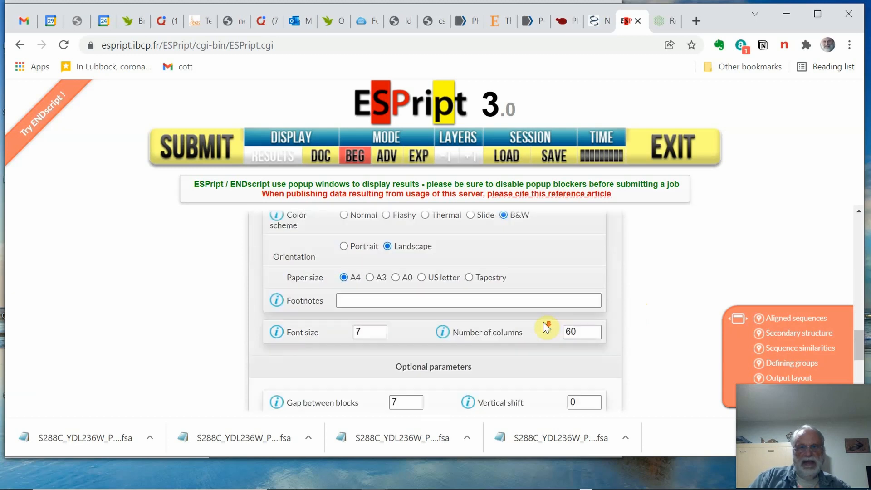
{"action": "left_click", "coordinate": [422, 278]}
- Set the output layout's font size to 12 and the gap between blocks to 3
{"action": "left_click_drag", "start_coordinate": [364, 332], "coordinate": [336, 337]}
{"action": "type", "text": "12"}
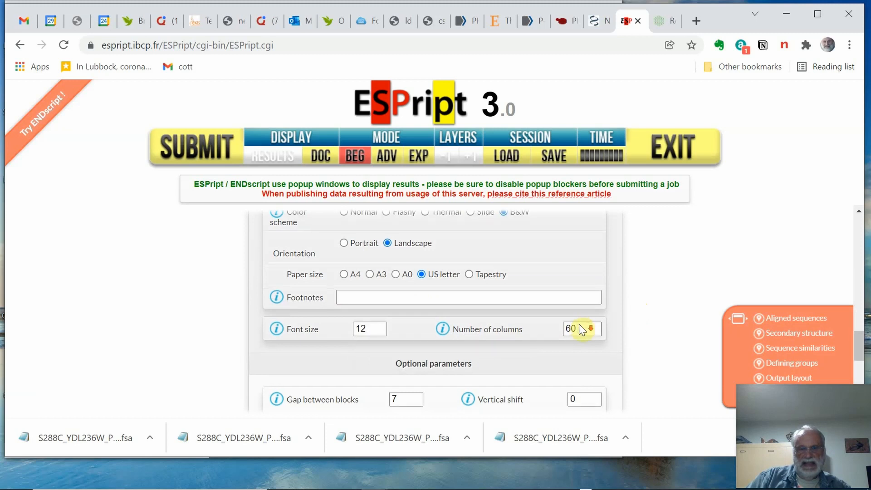
{"action": "scroll", "coordinate": [578, 324], "scroll_direction": "down", "scroll_amount": 2}
{"action": "left_click_drag", "start_coordinate": [410, 332], "coordinate": [368, 332]}
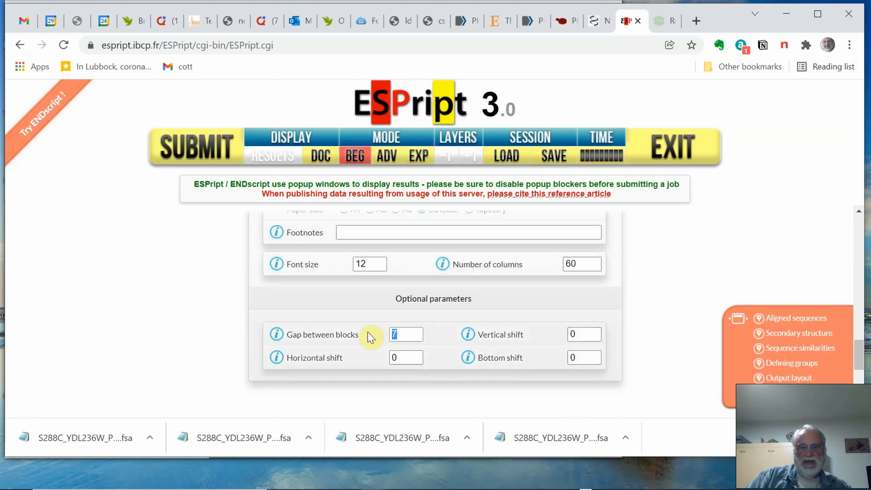
{"action": "type", "text": "3"}
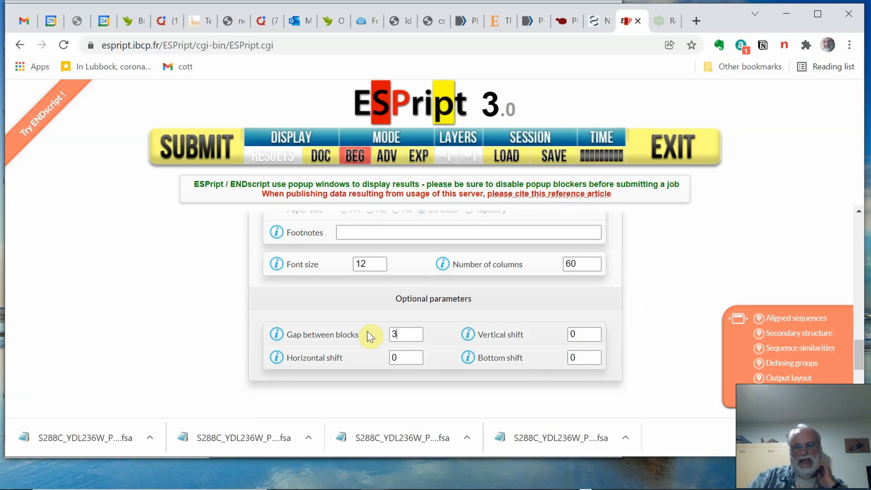
{"action": "scroll", "coordinate": [499, 317], "scroll_direction": "down", "scroll_amount": 3}
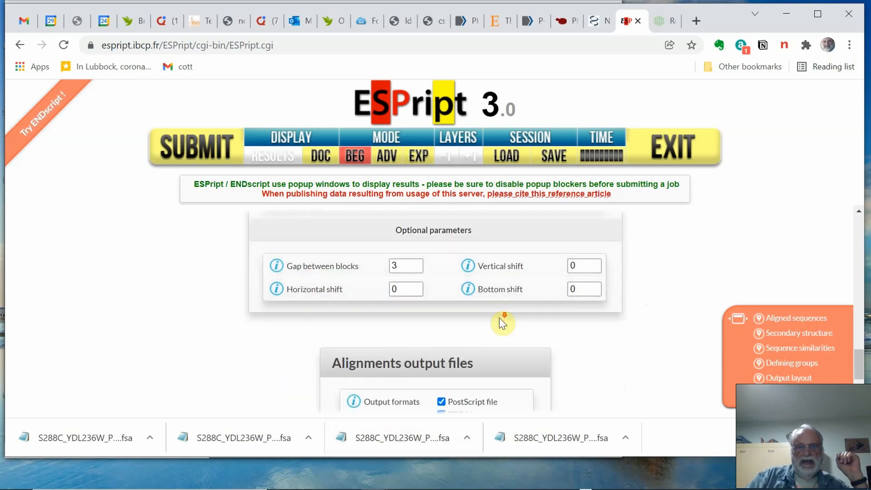
- Deselect the PostScript file so that PDF is the only output format, and submit the ESPript job
{"action": "scroll", "coordinate": [499, 317], "scroll_direction": "down", "scroll_amount": 1}
{"action": "left_click", "coordinate": [441, 335]}
{"action": "scroll", "coordinate": [548, 310], "scroll_direction": "down", "scroll_amount": 1}
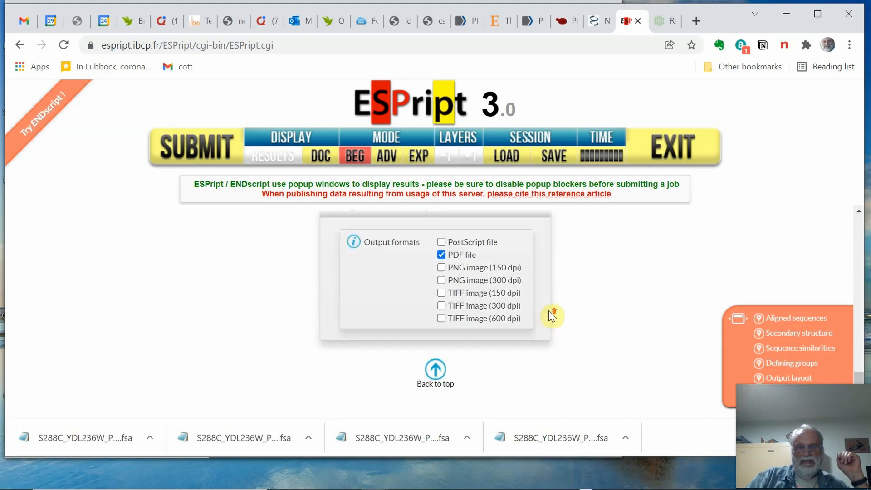
{"action": "scroll", "coordinate": [548, 310], "scroll_direction": "up", "scroll_amount": 1}
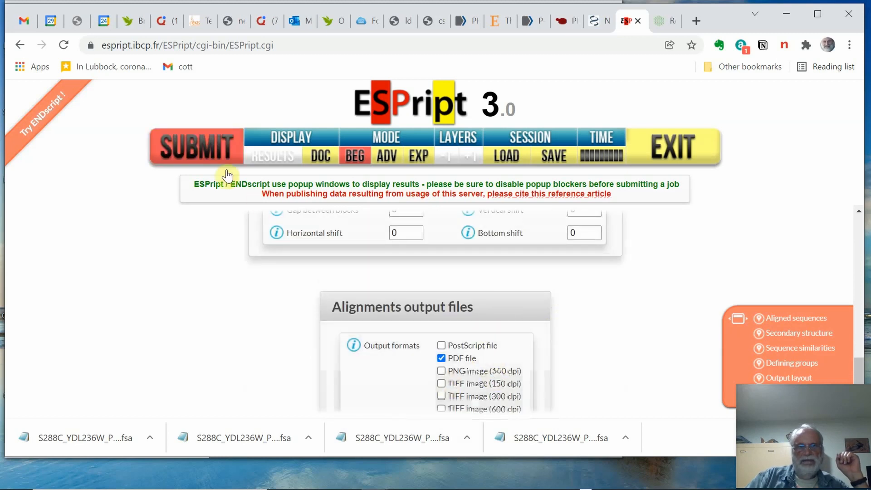
{"action": "left_click", "coordinate": [193, 153]}
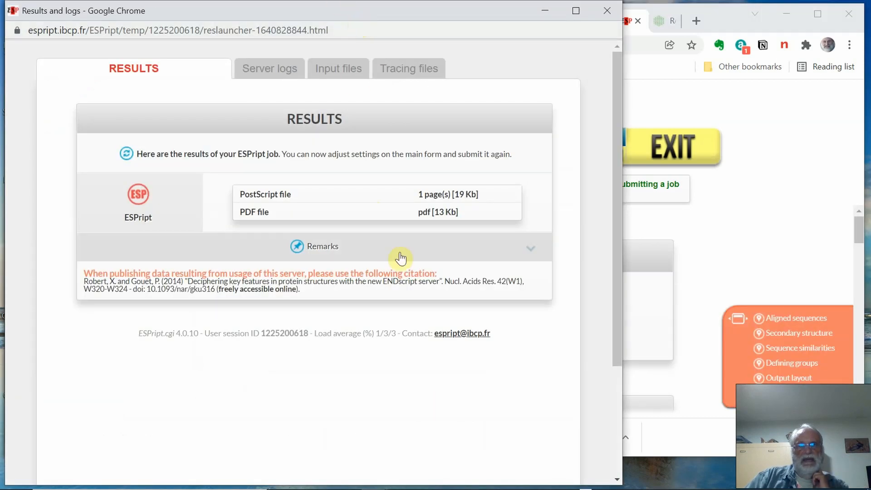
- Open the PDF file from the ESPript results and rotate the page until the alignment reads upright
{"action": "left_click", "coordinate": [425, 213]}
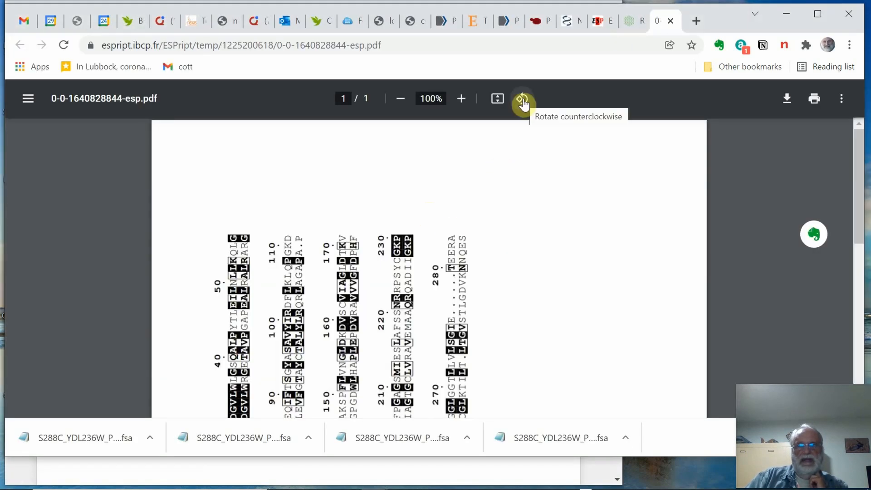
{"action": "left_click", "coordinate": [522, 99]}
{"action": "left_click", "coordinate": [523, 100]}
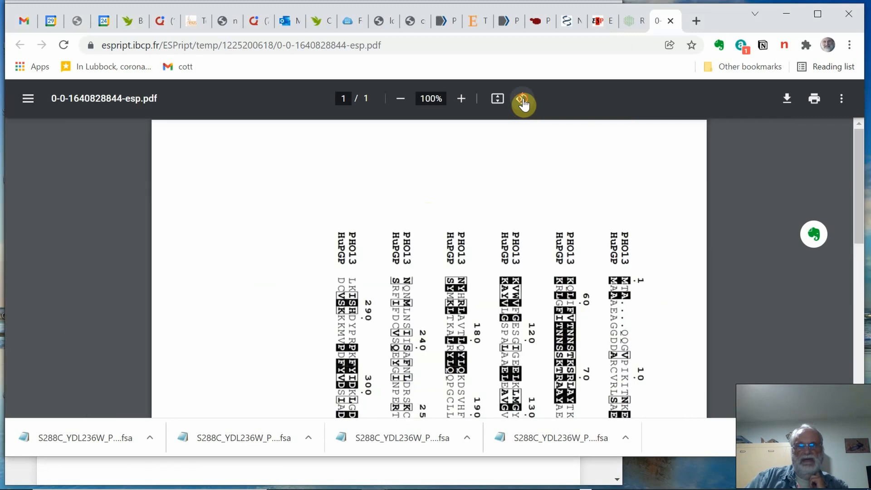
{"action": "left_click", "coordinate": [522, 99]}
- Examine the boxed PHO13 and HuPGP alignment in the PDF from the first block to the last
{"action": "scroll", "coordinate": [585, 267], "scroll_direction": "down", "scroll_amount": 3}
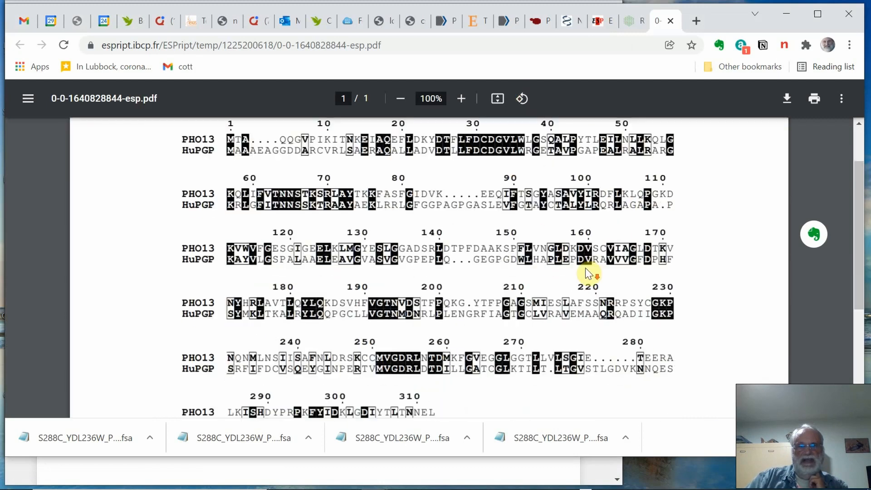
{"action": "scroll", "coordinate": [585, 271], "scroll_direction": "up", "scroll_amount": 2}
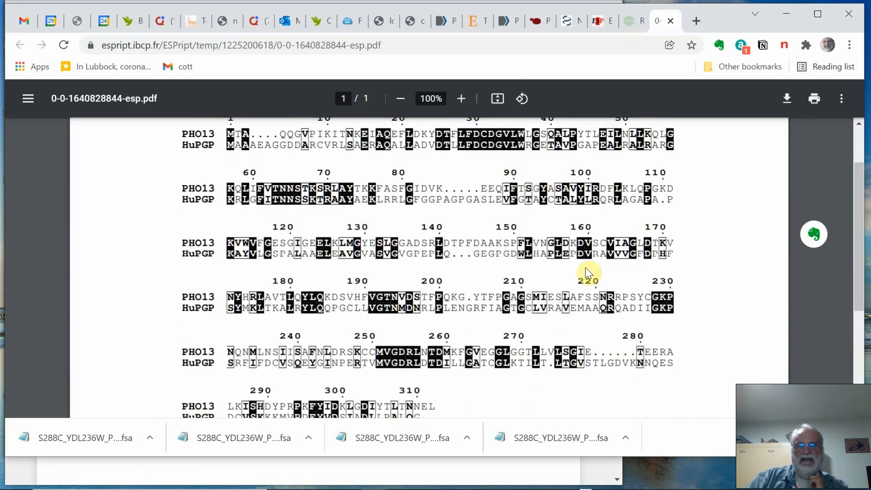
{"action": "scroll", "coordinate": [325, 189], "scroll_direction": "up", "scroll_amount": 2}
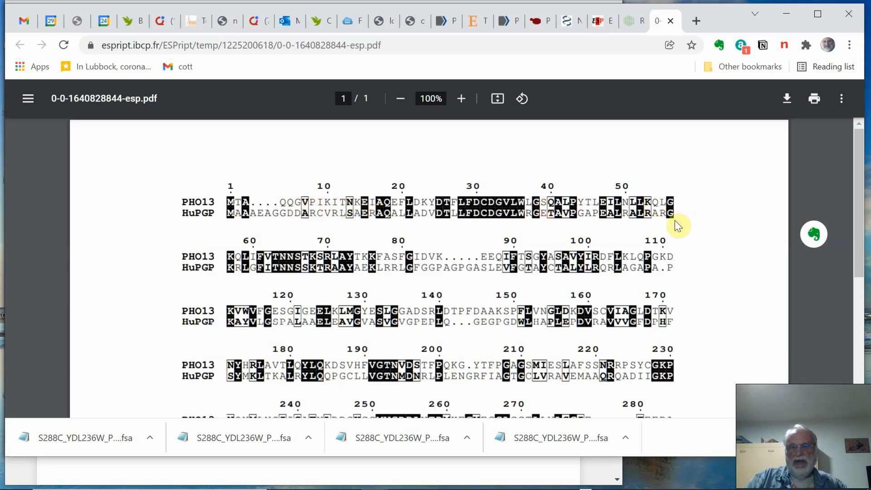
{"action": "scroll", "coordinate": [497, 350], "scroll_direction": "down", "scroll_amount": 1}
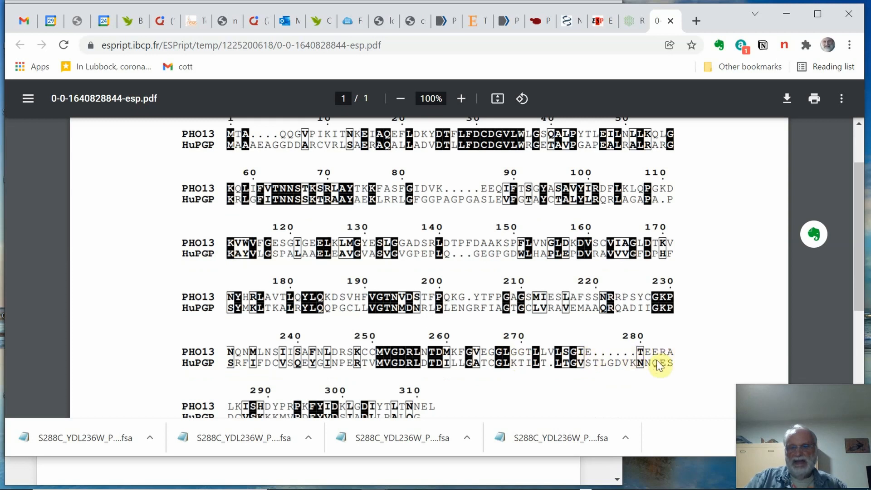
{"action": "scroll", "coordinate": [657, 350], "scroll_direction": "down", "scroll_amount": 2}
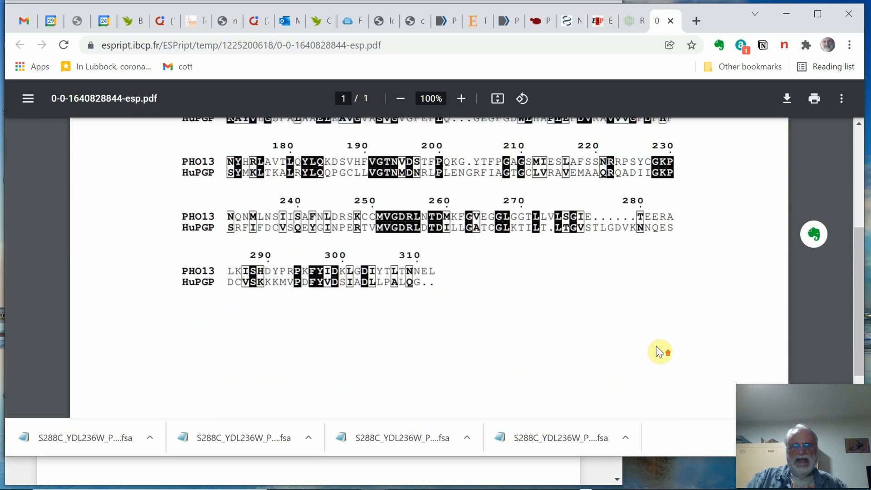
{"action": "scroll", "coordinate": [656, 347], "scroll_direction": "up", "scroll_amount": 3}
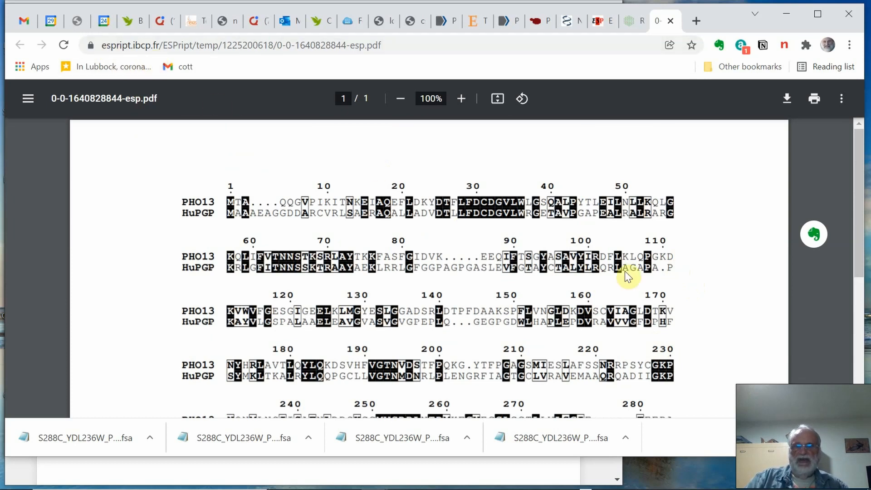
{"action": "scroll", "coordinate": [625, 271], "scroll_direction": "down", "scroll_amount": 3}
{"action": "scroll", "coordinate": [628, 274], "scroll_direction": "up", "scroll_amount": 2}
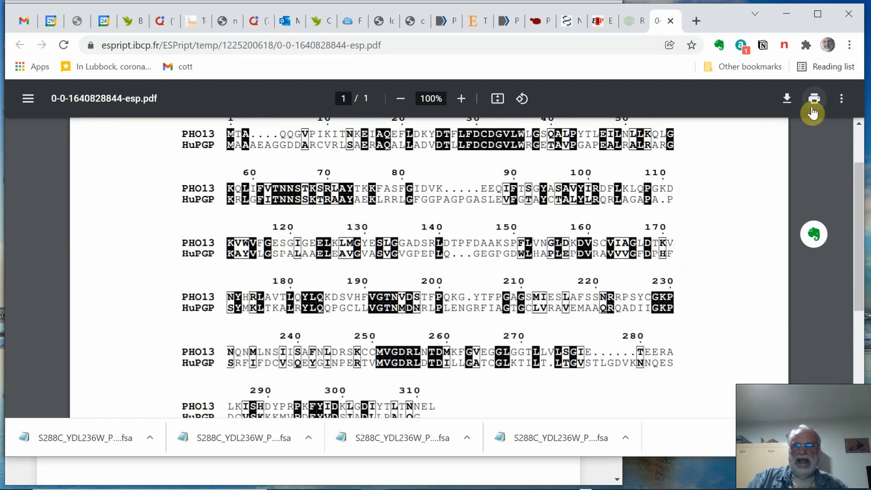
- Download the alignment PDF into the BIOL4242 Sequences folder under the name "BoxedAlignmentfor Assignment"
{"action": "left_click", "coordinate": [787, 99]}
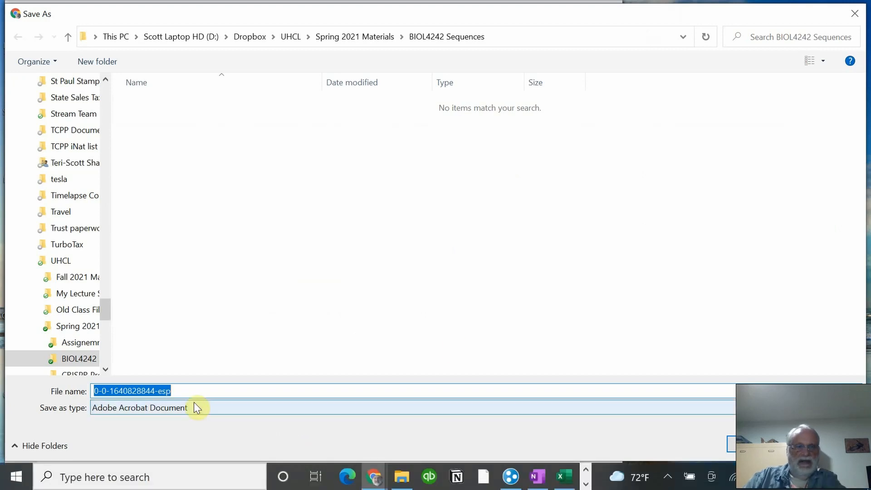
{"action": "type", "text": "Boxe"}
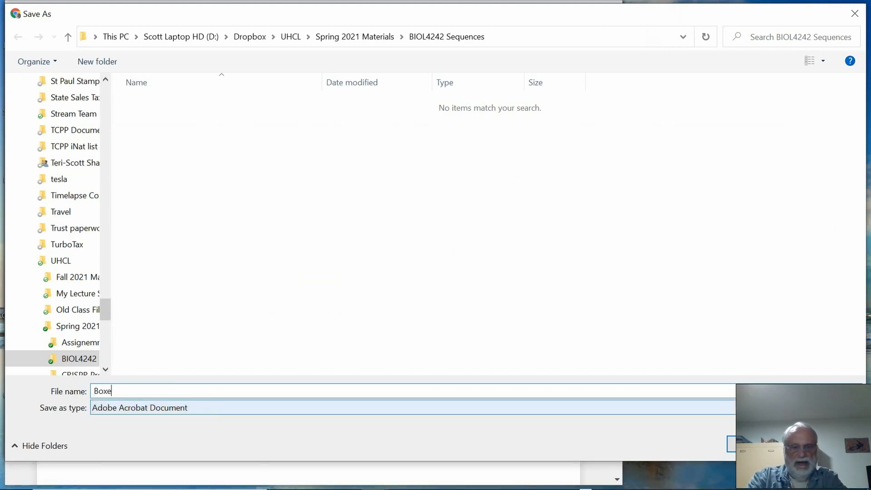
{"action": "type", "text": "dAlignm"}
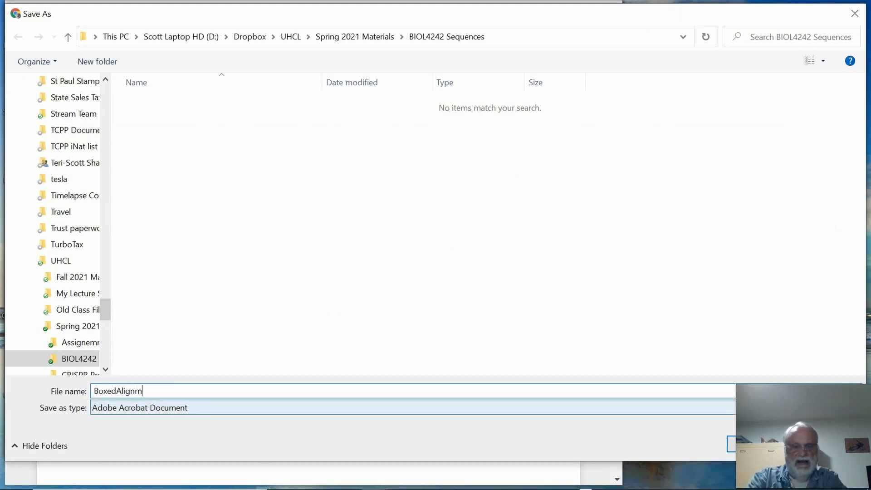
{"action": "type", "text": "entfor Assignment"}
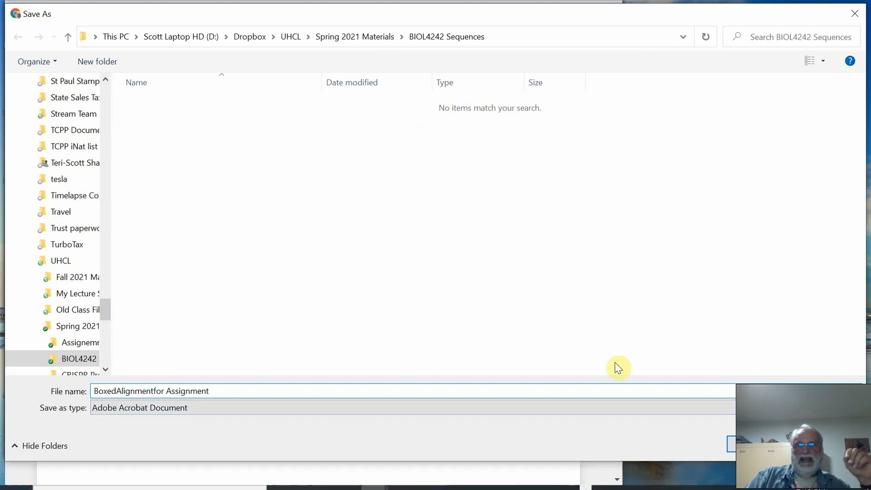
{"action": "left_click", "coordinate": [753, 444]}
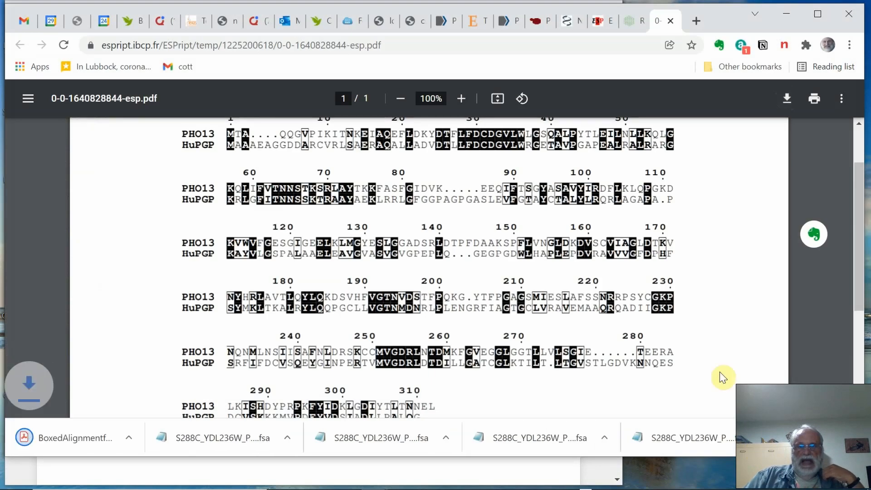